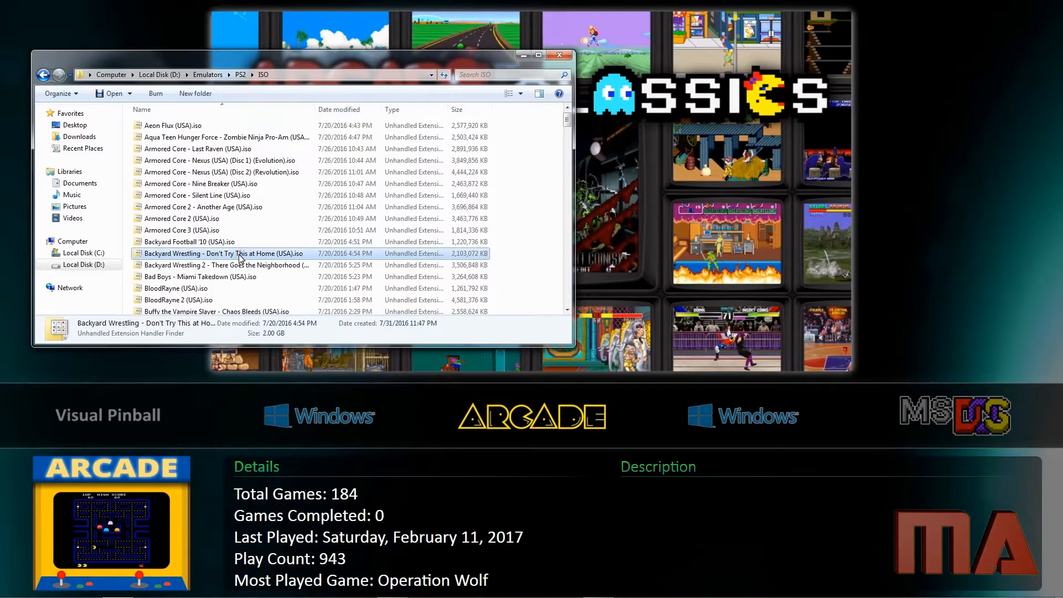
- Examine the per-game folders inside the PS2 configs folder, then return to the PS2 folder
left_click(239, 254)
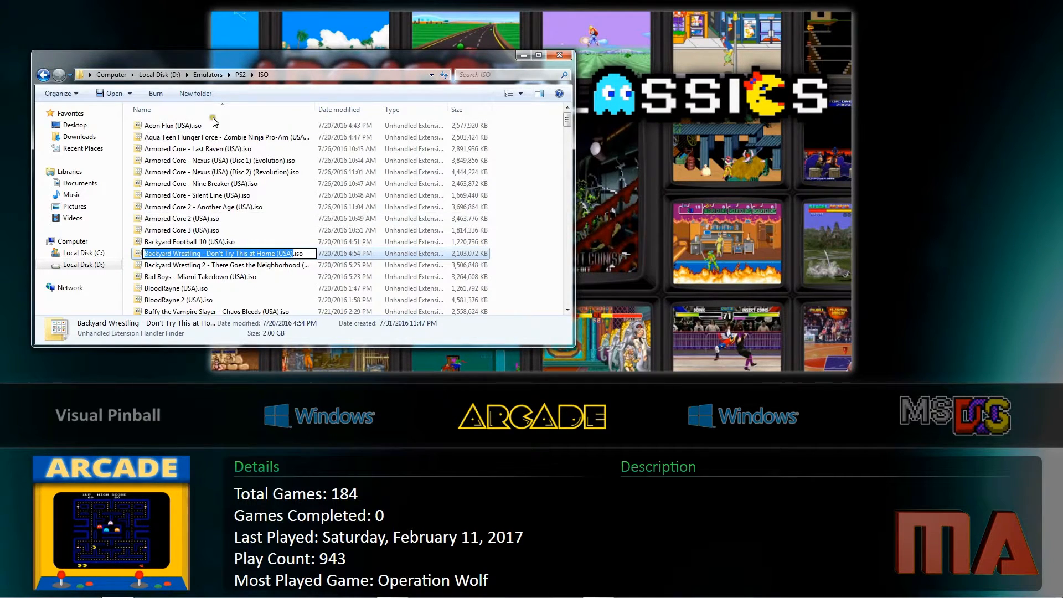
left_click(243, 78)
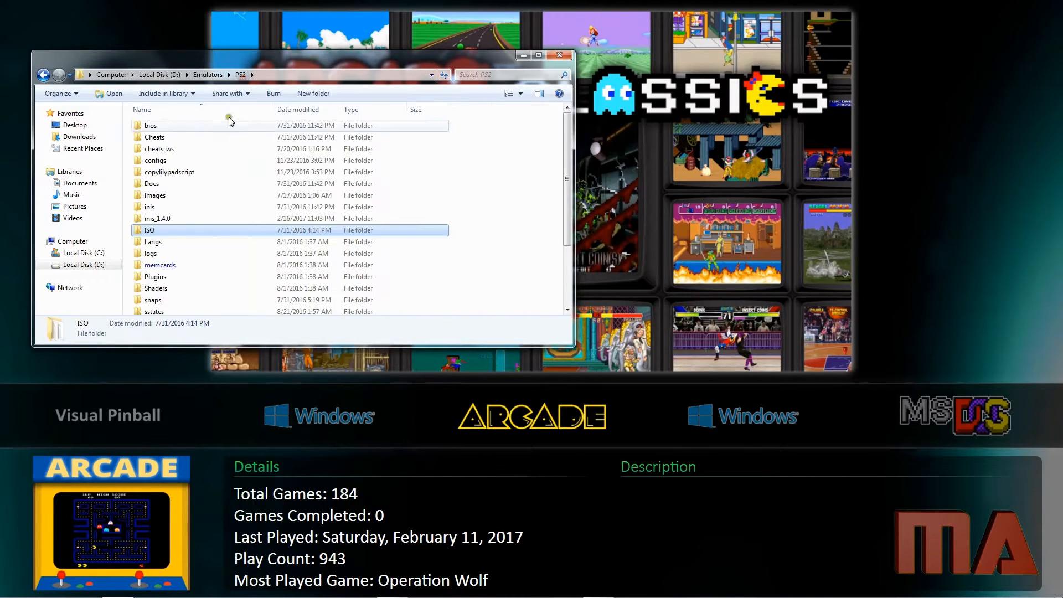
left_click(188, 160)
double_click(188, 160)
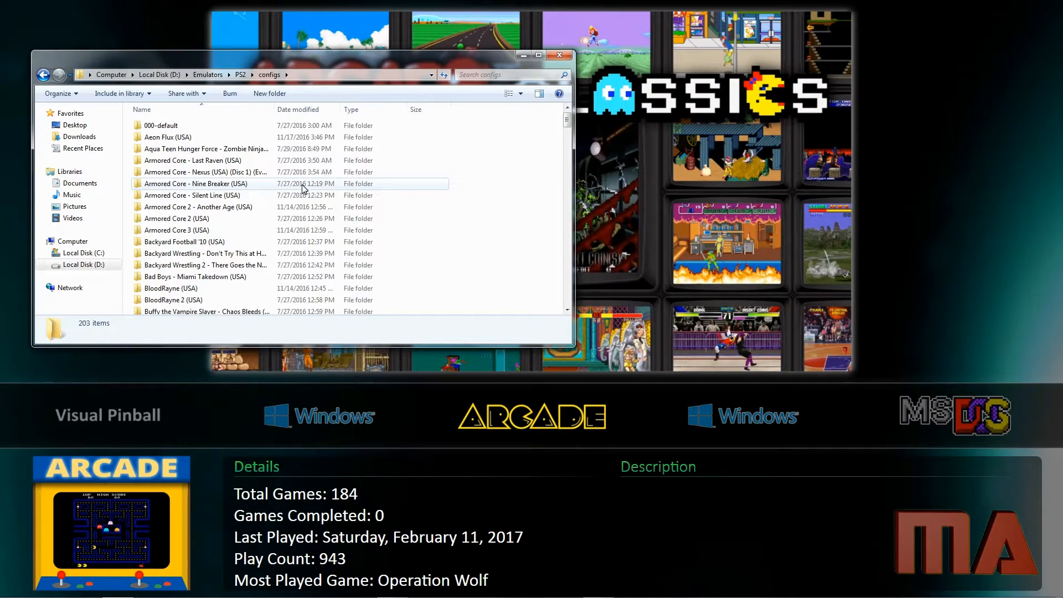
left_click(241, 75)
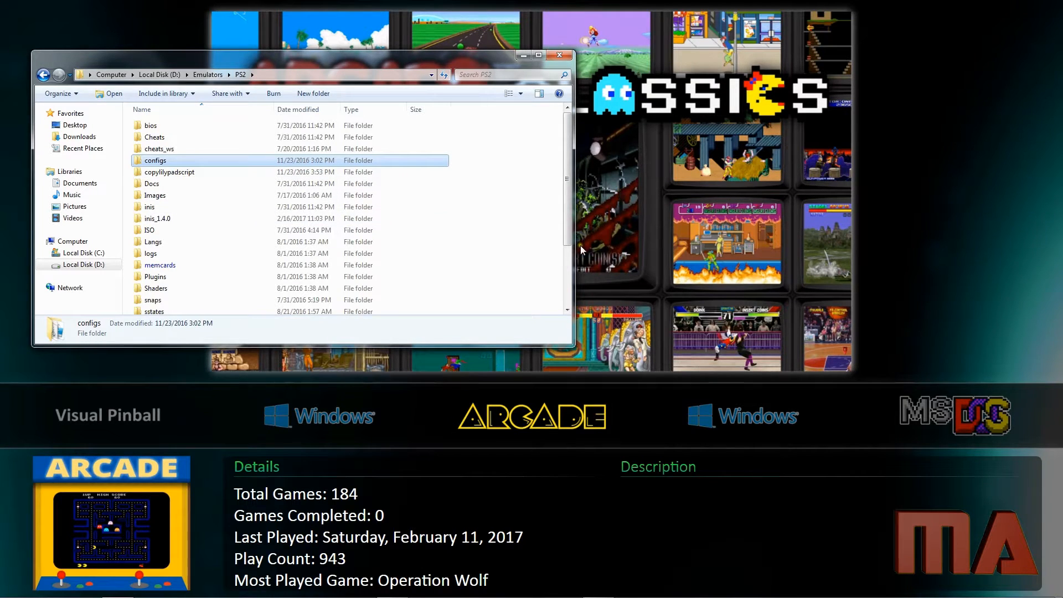
- Open launchPS2.bat from the PS2 folder for editing, examine its launch commands and close it
left_click(567, 263)
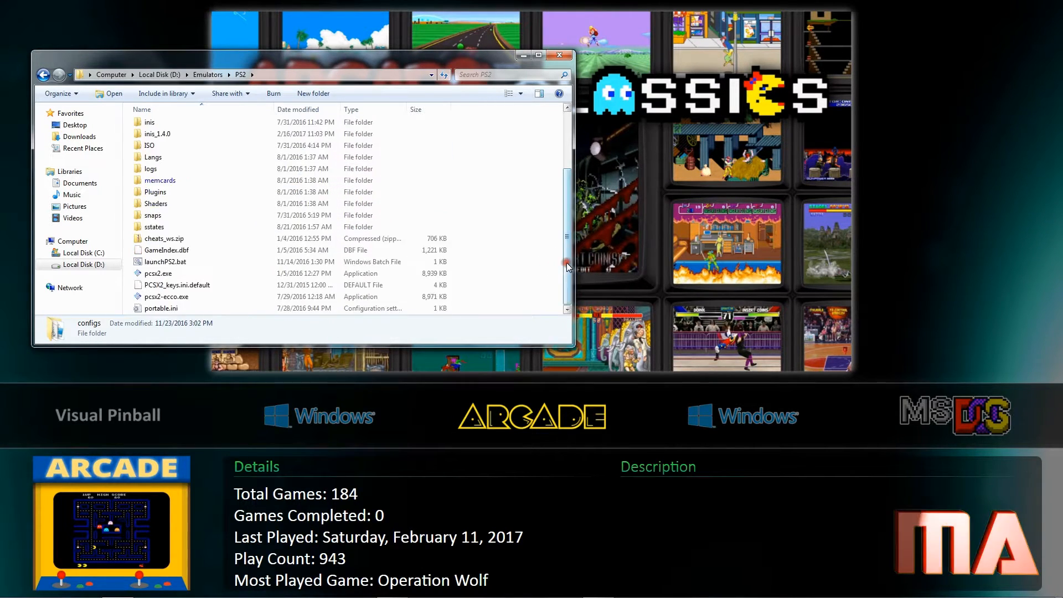
right_click(177, 264)
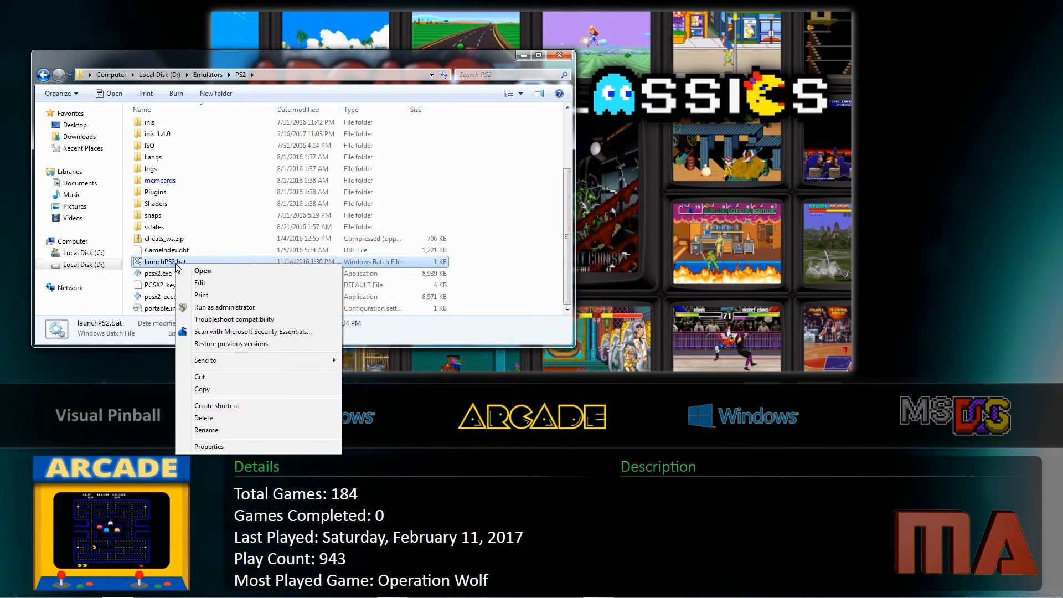
left_click(200, 283)
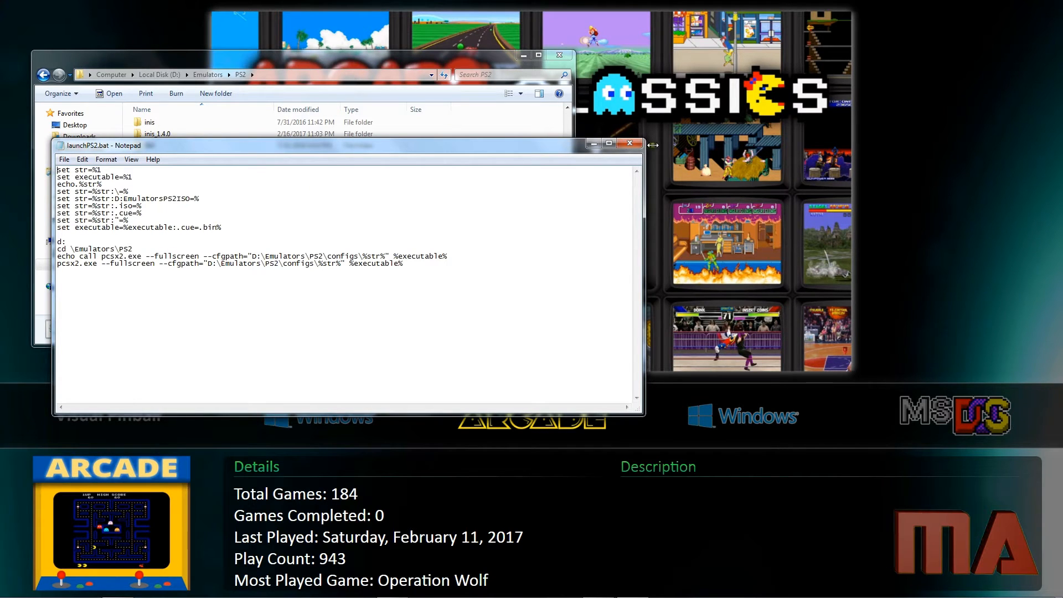
left_click(629, 144)
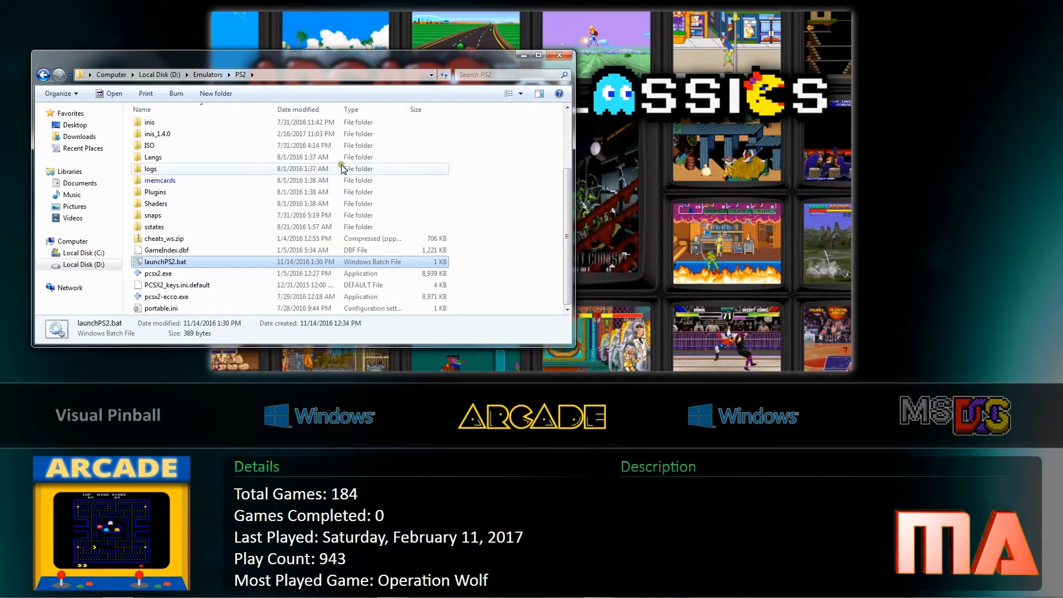
- Open the copylilypadscript folder and examine the available actions for createcopyfile.ps1
scroll(569, 150, "up", 5)
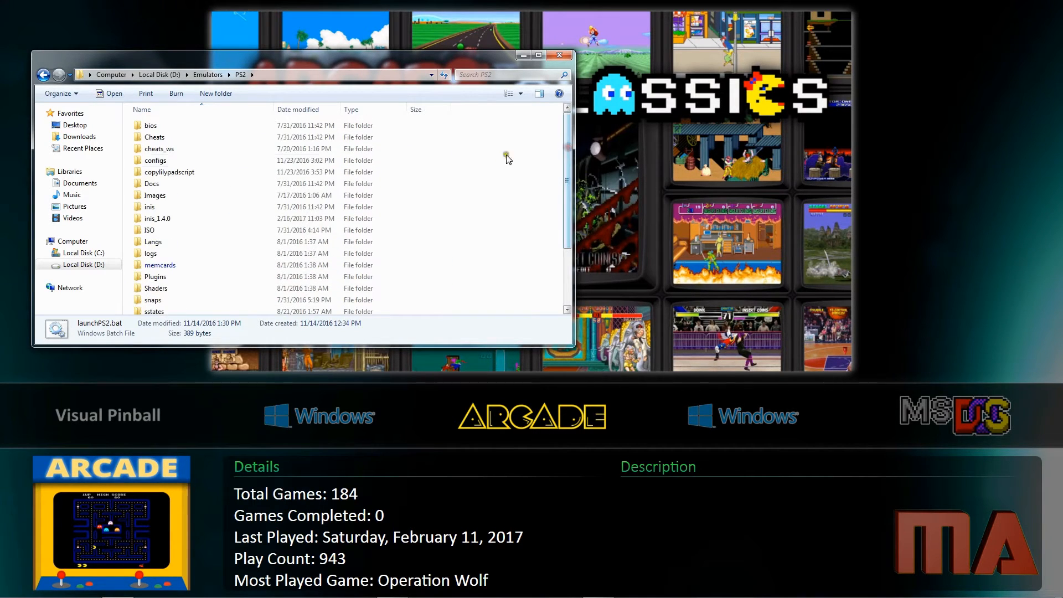
double_click(174, 175)
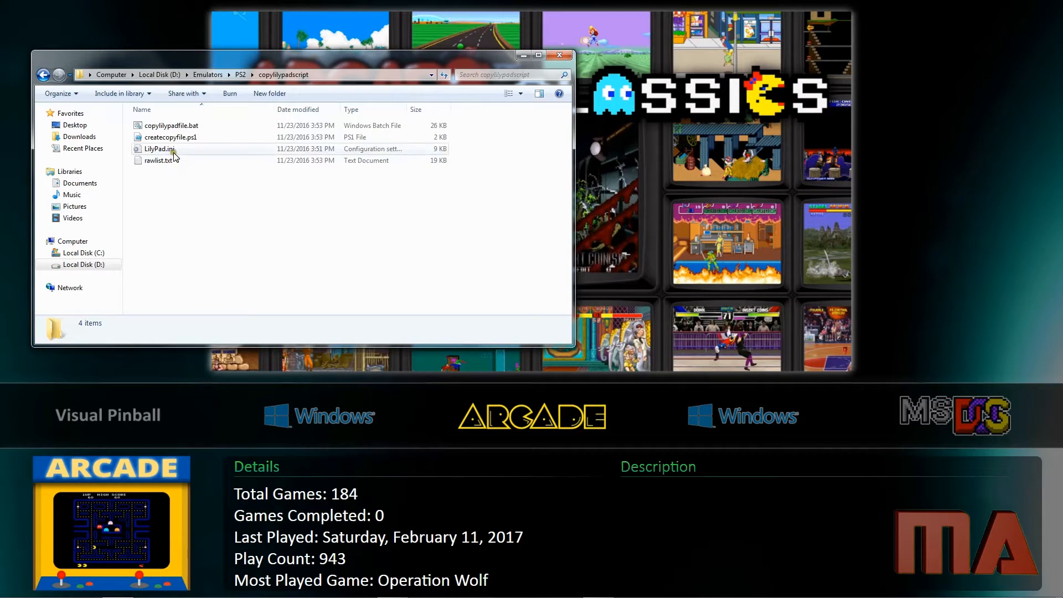
right_click(173, 138)
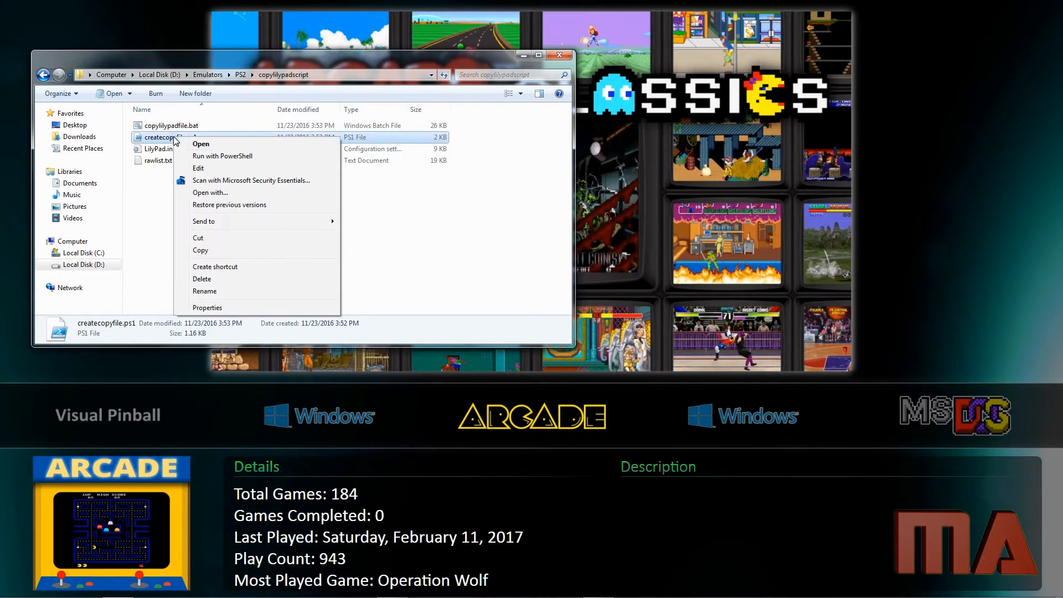
left_click(386, 227)
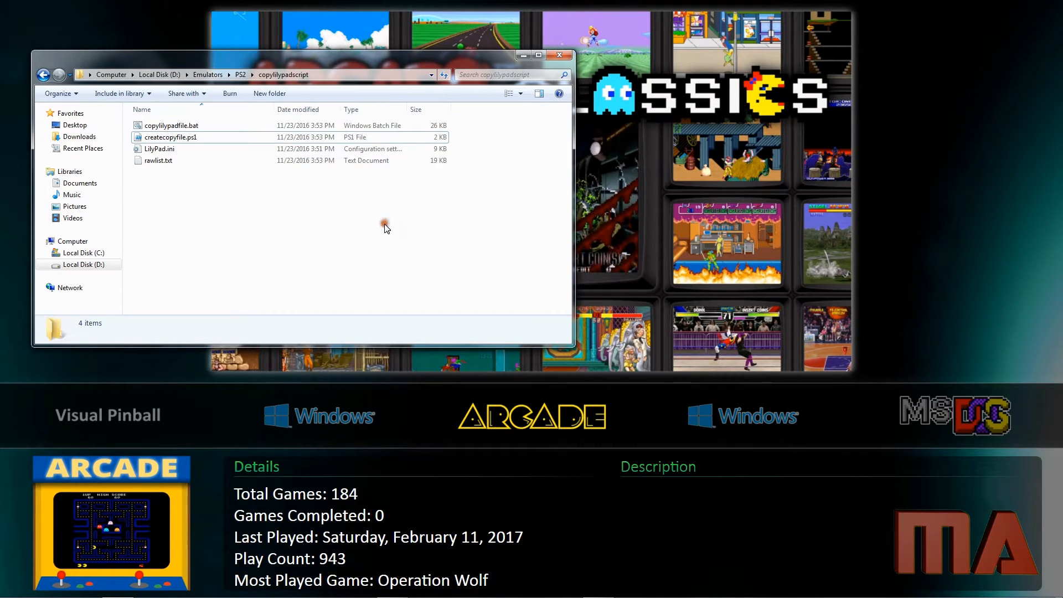
mouse_move(167, 584)
left_click(15, 588)
left_click(15, 587)
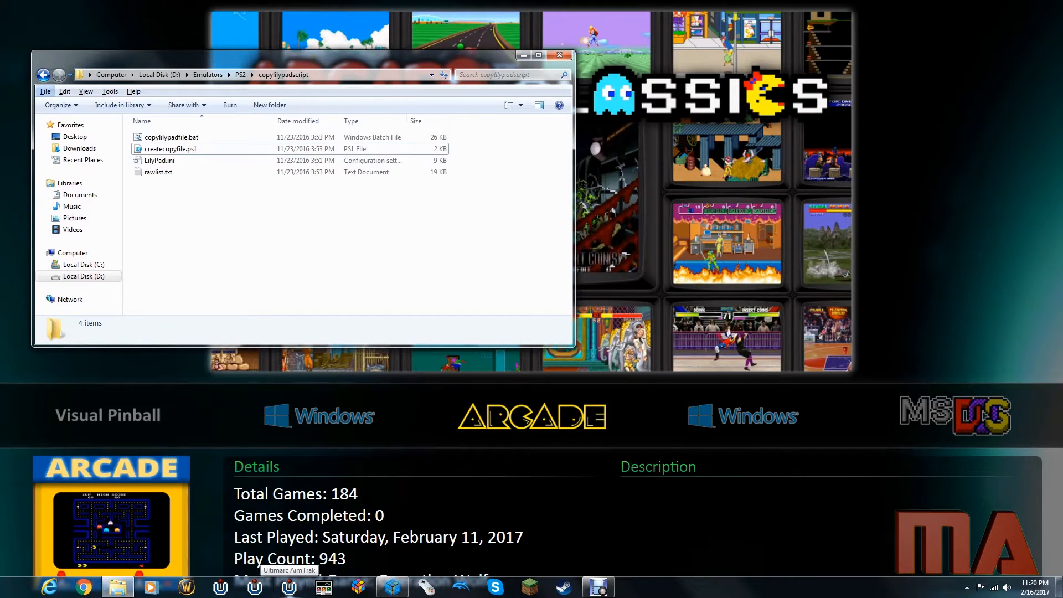
left_click(354, 294)
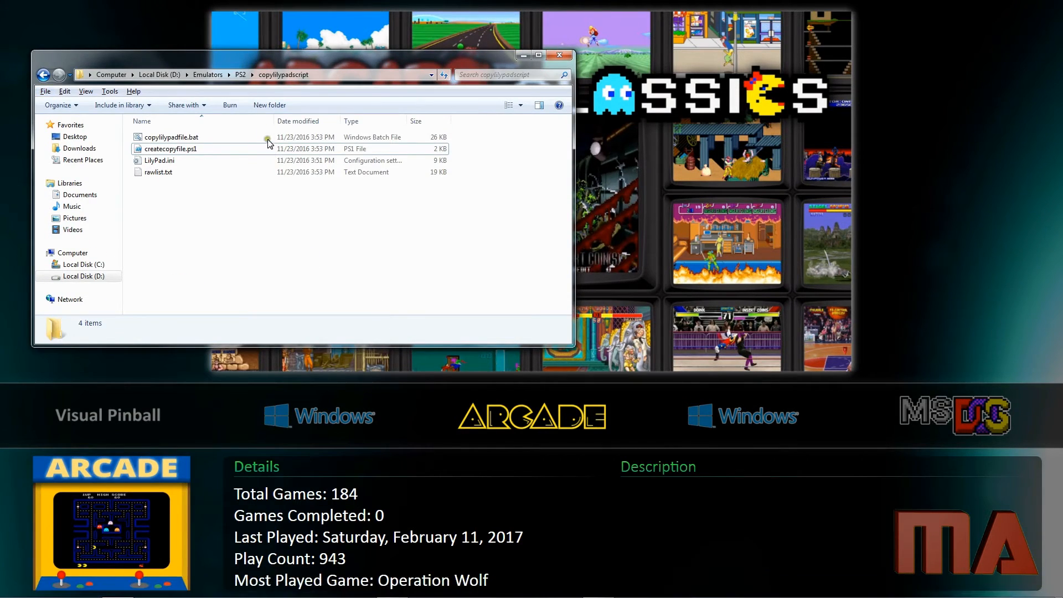
- Return to the PS2 folder and launch pcsx2.exe
left_click(239, 81)
left_click(241, 74)
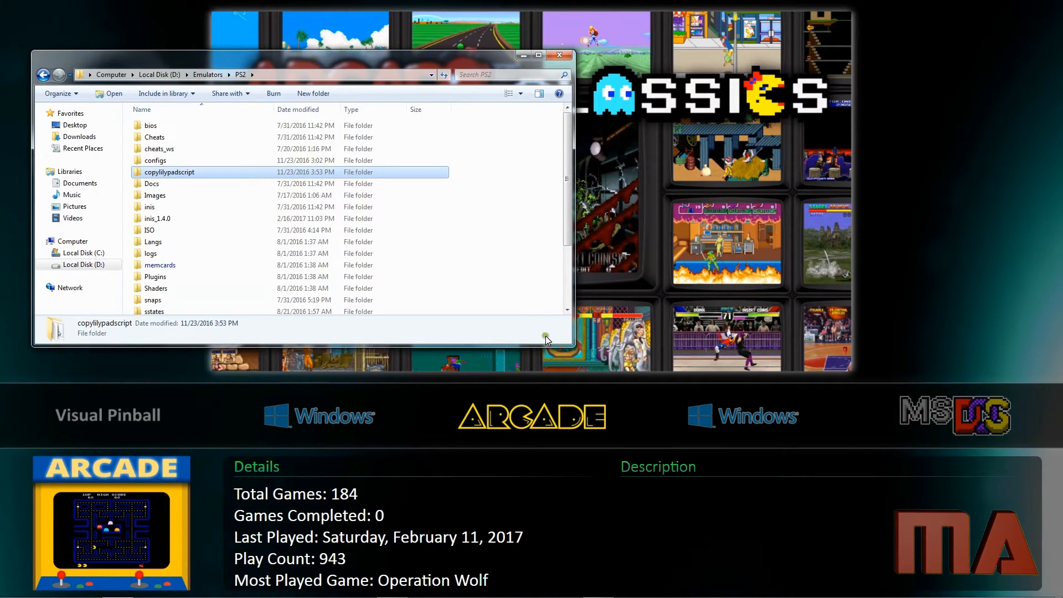
left_click(567, 302)
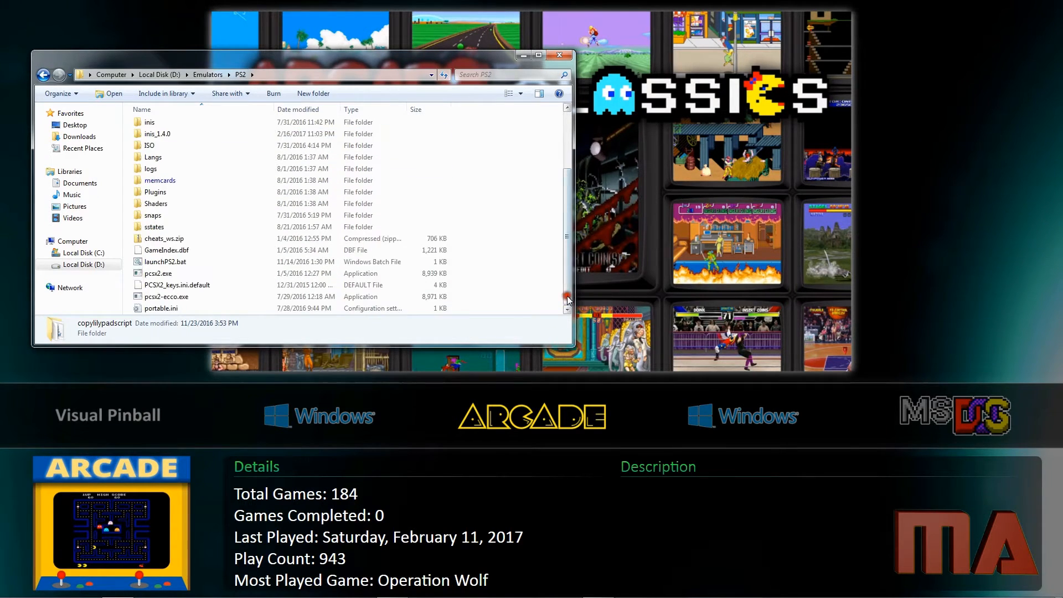
double_click(177, 271)
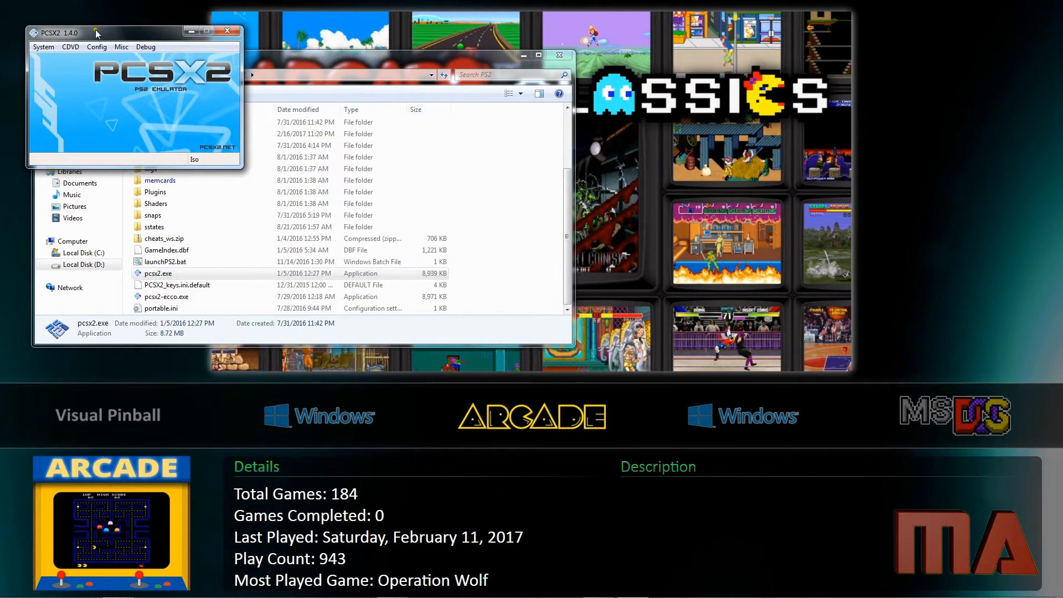
- Examine the Pad 1 and Pad 2 bindings in the LilyPad plugin settings, cancel the settings and exit PCSX2
left_click(96, 47)
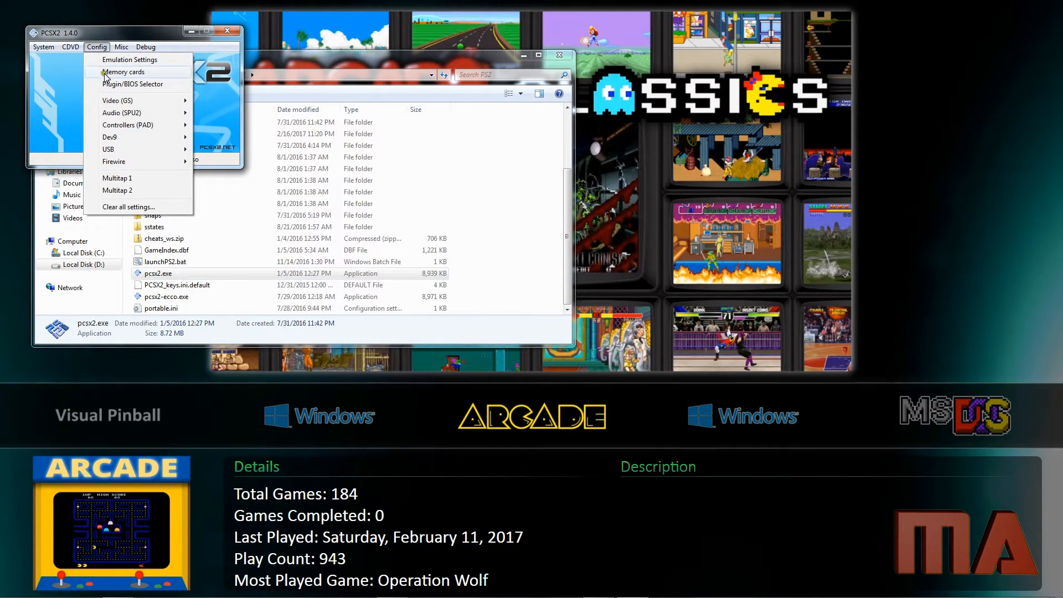
mouse_move(166, 125)
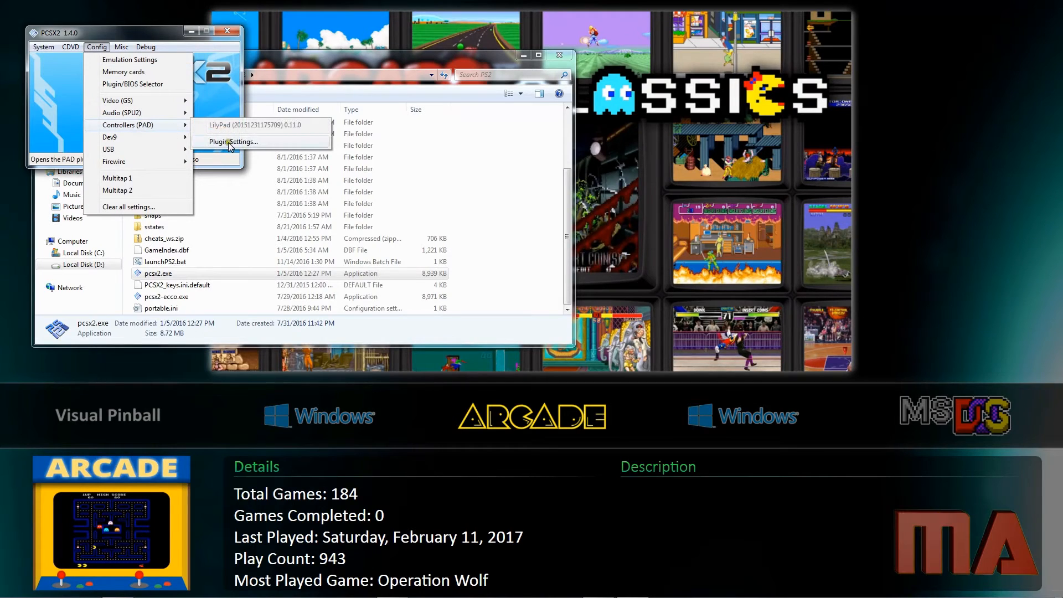
left_click(228, 141)
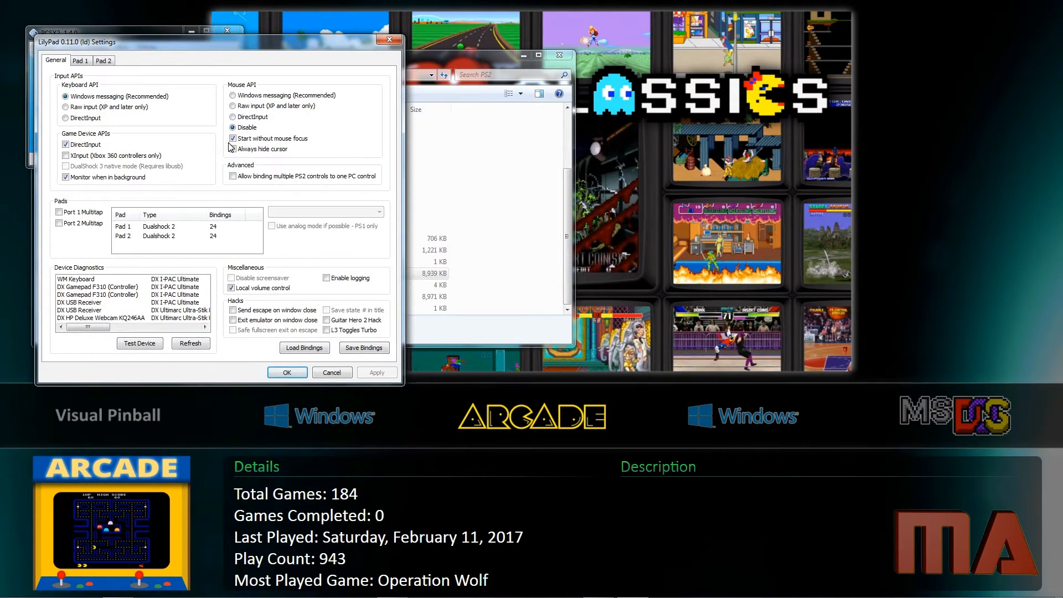
left_click(81, 62)
left_click(103, 62)
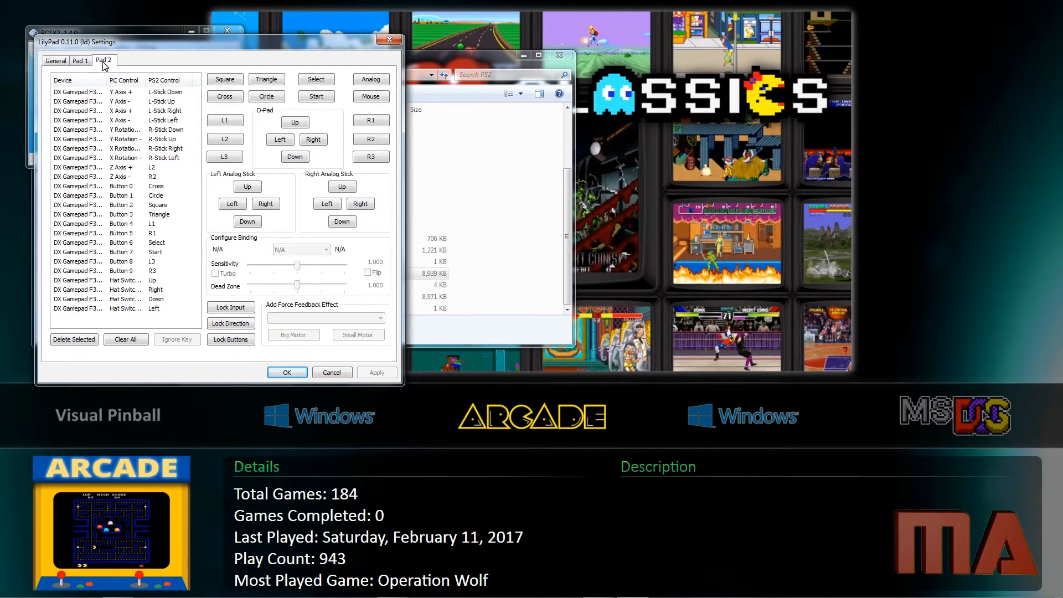
left_click(332, 372)
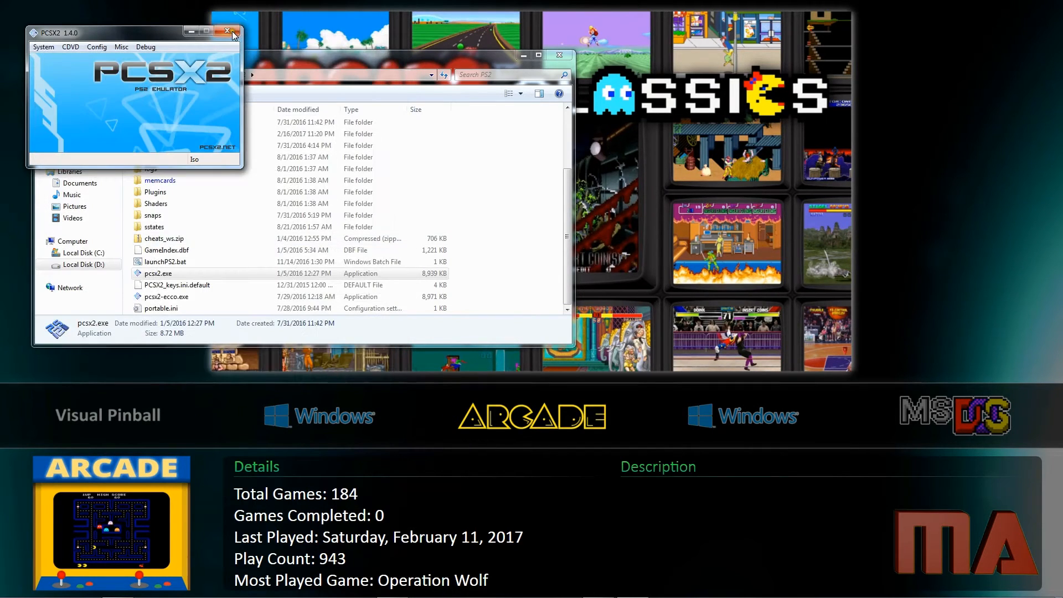
left_click(41, 49)
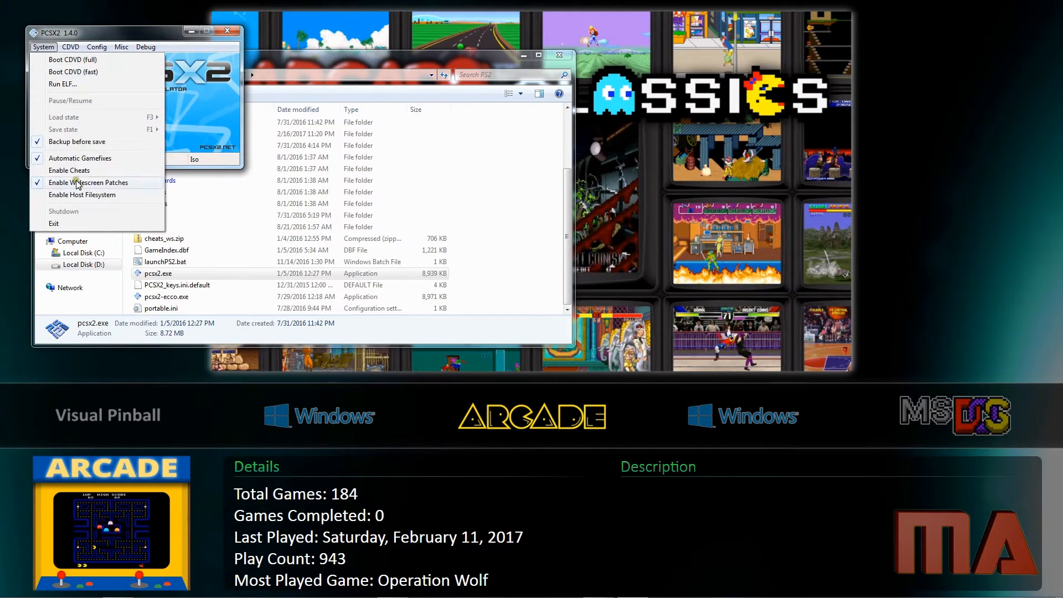
left_click(77, 227)
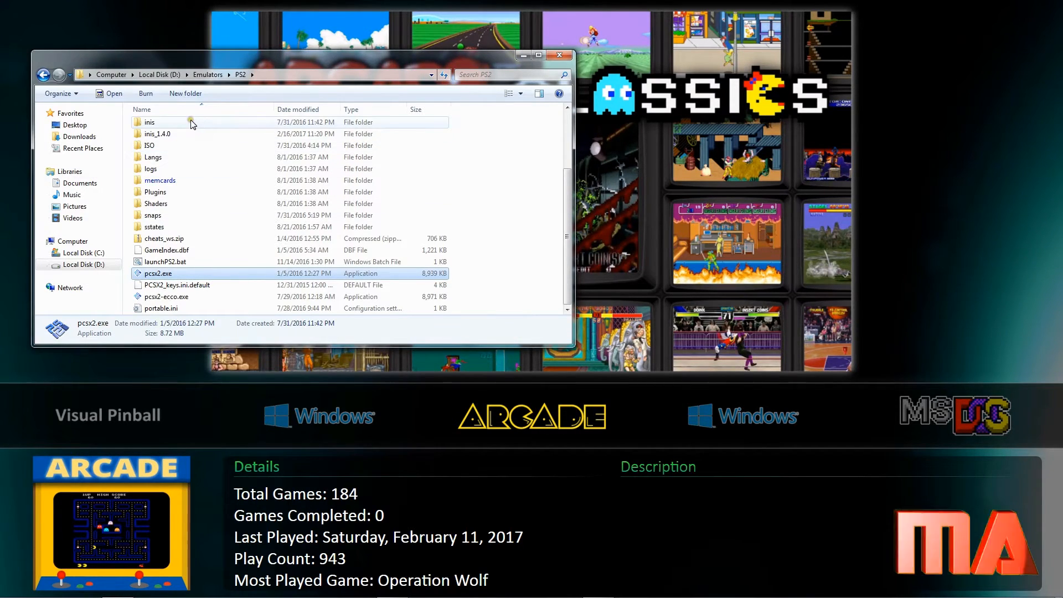
- Locate LilyPad.ini in the inis folder, then return to the PS2 folder
double_click(192, 123)
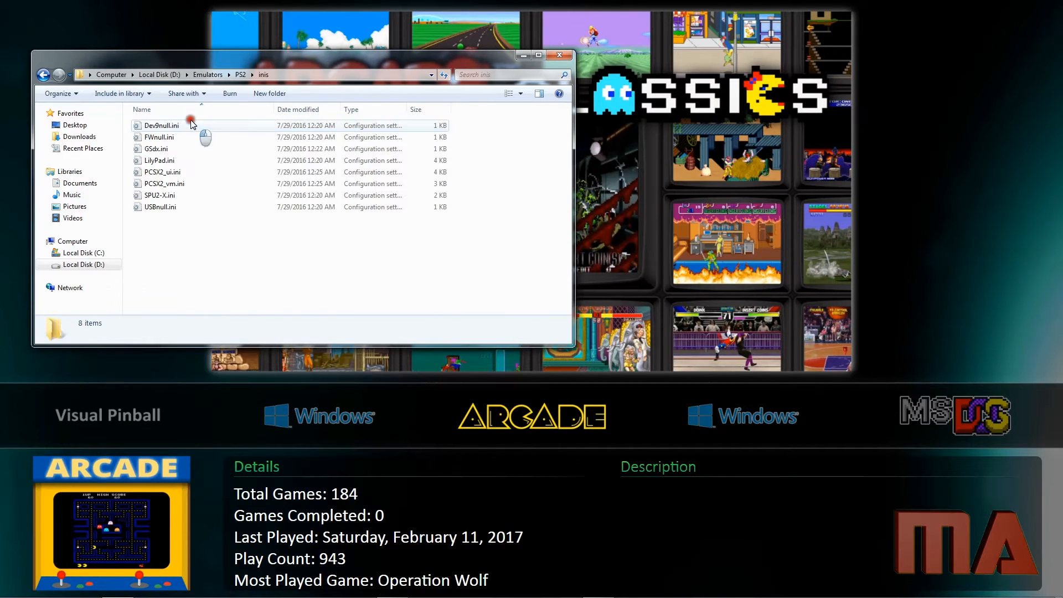
left_click(173, 159)
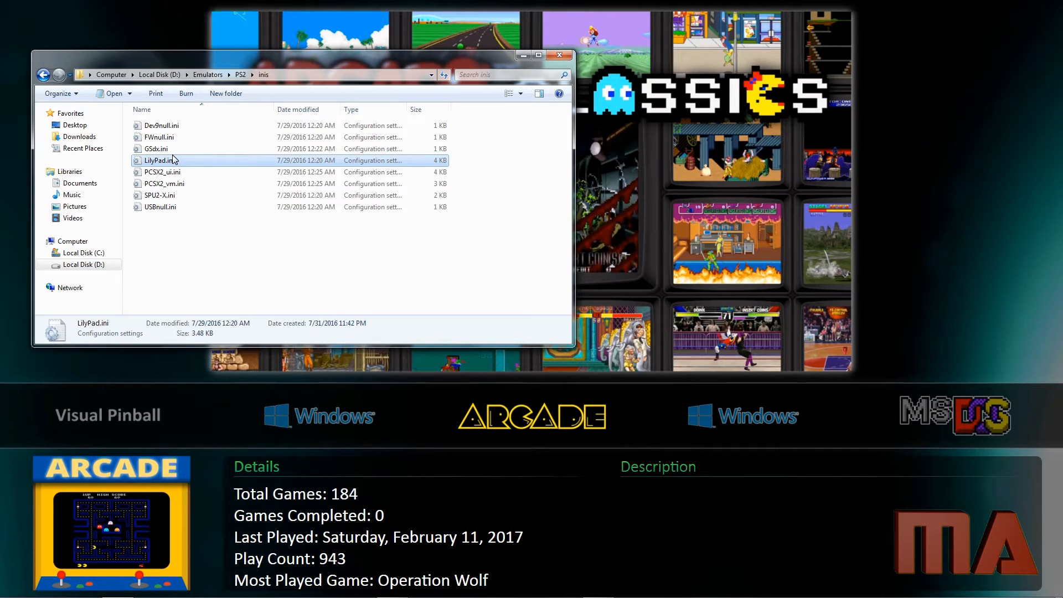
left_click(212, 75)
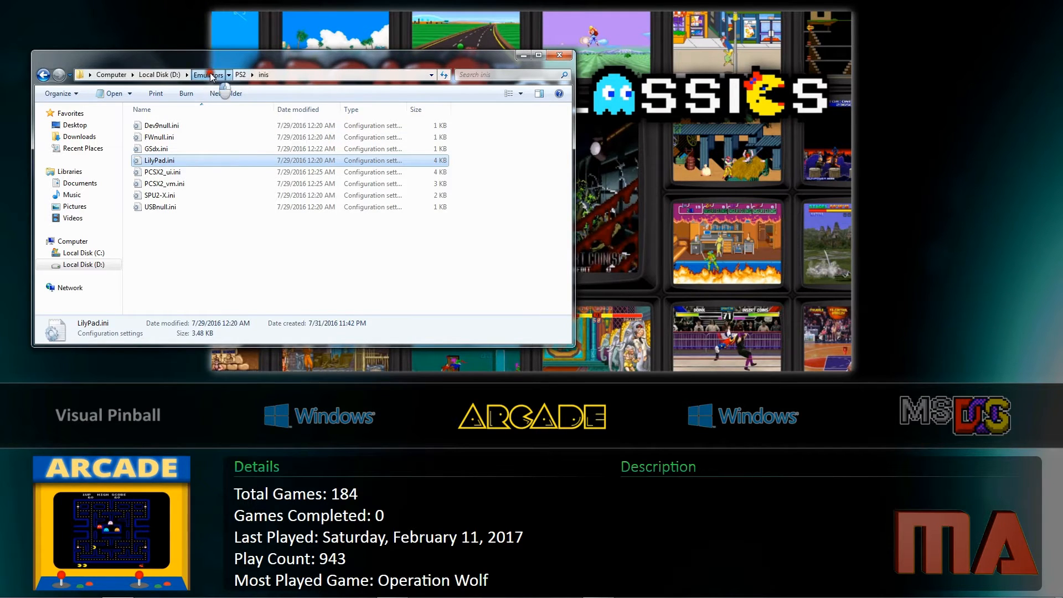
left_click(157, 263)
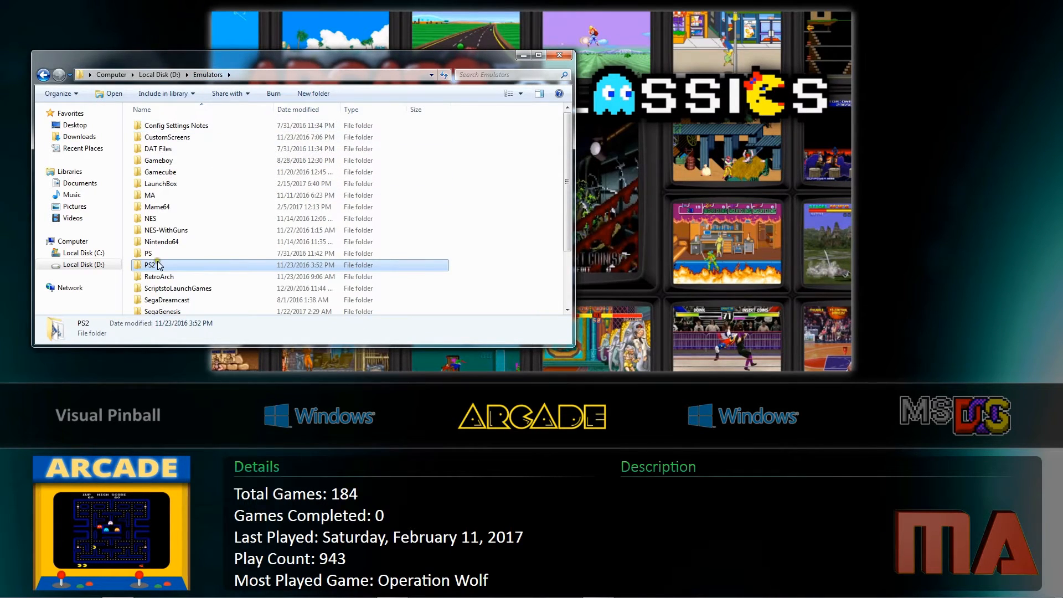
double_click(158, 264)
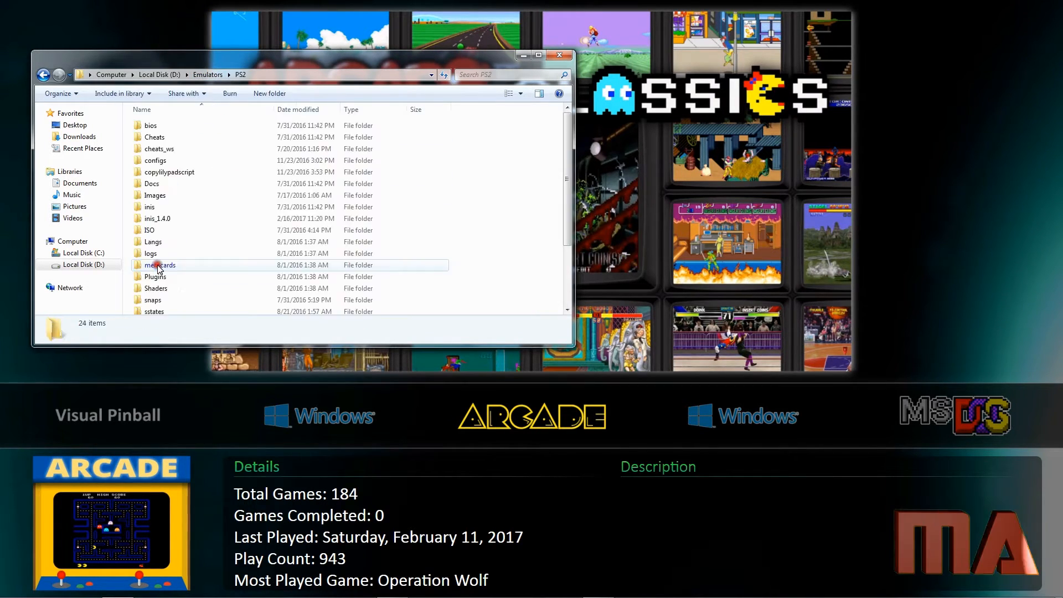
- Open createcopyfile.ps1 from the copylilypadscript folder with Notepad
double_click(172, 175)
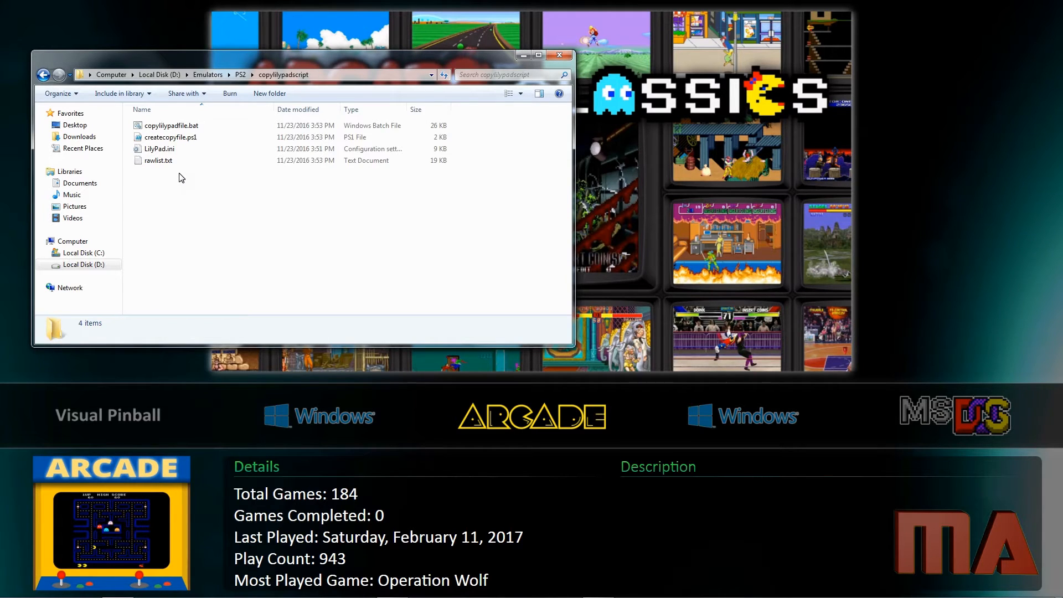
left_click(185, 143)
right_click(184, 141)
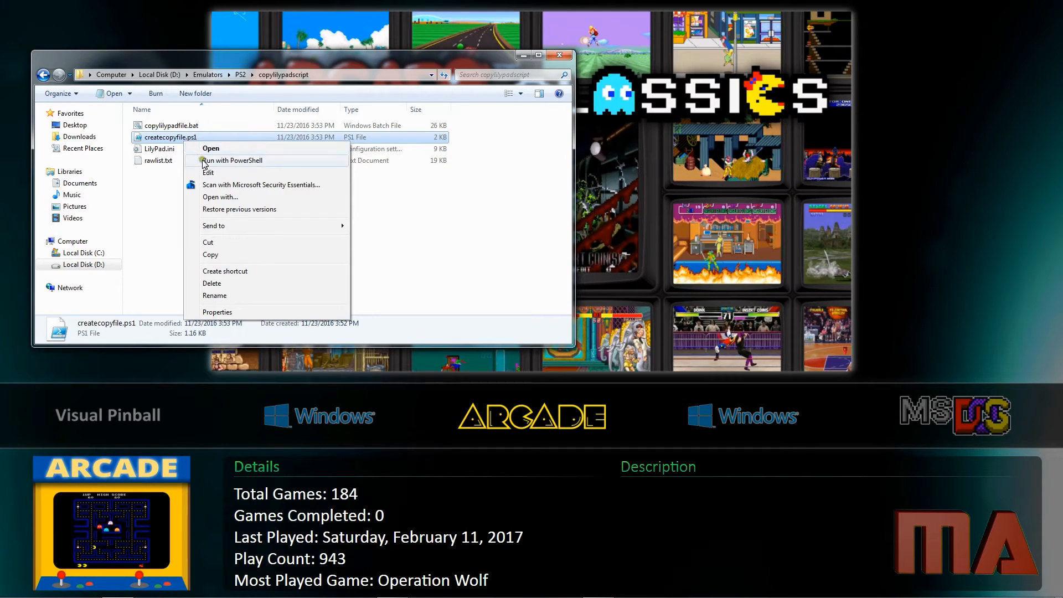
left_click(236, 198)
left_click(424, 239)
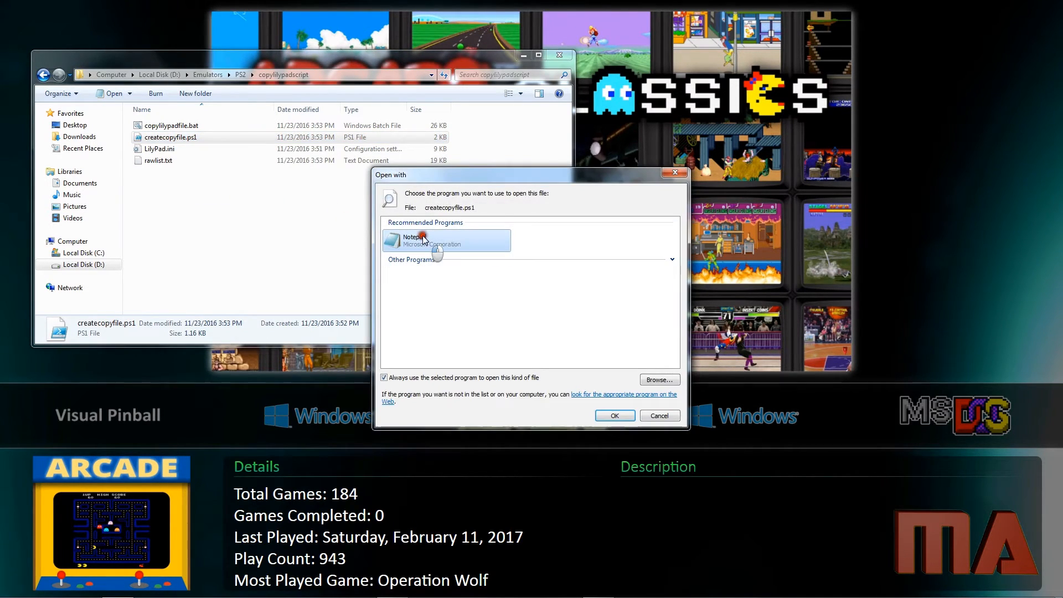
double_click(424, 239)
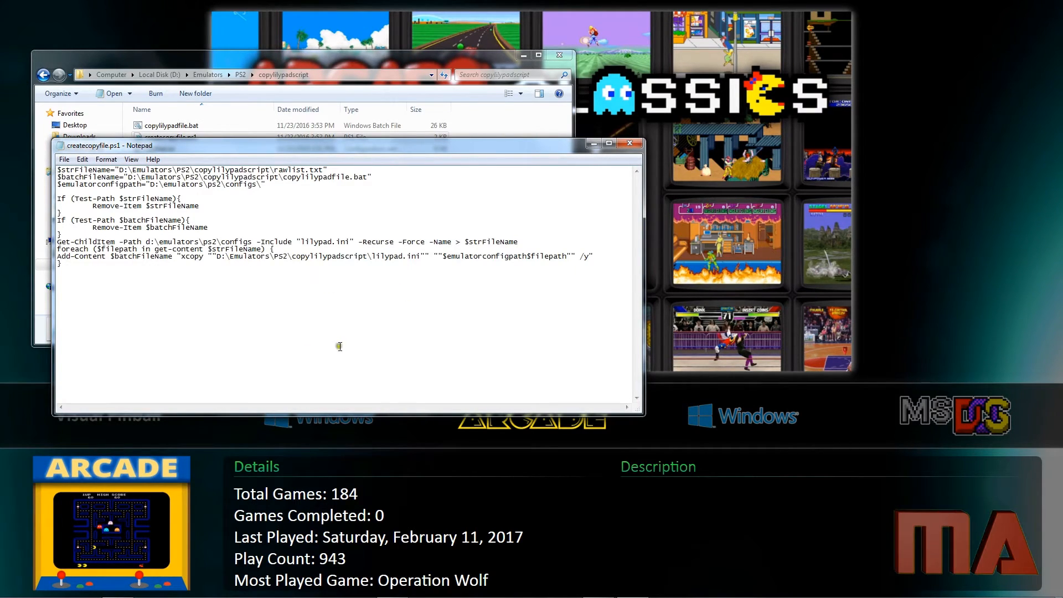
- Examine the D:\Emulators\PS2\copylilypadscript path in the script's $strFileName line, then close the script
left_click(230, 220)
left_click(168, 170)
left_click_drag(271, 169, 119, 170)
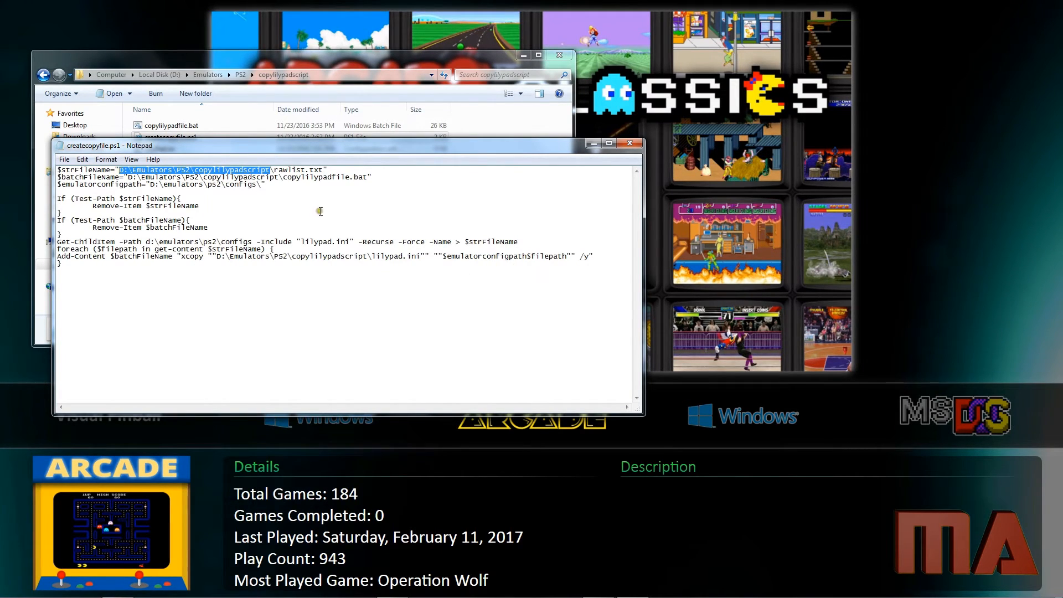
left_click(629, 143)
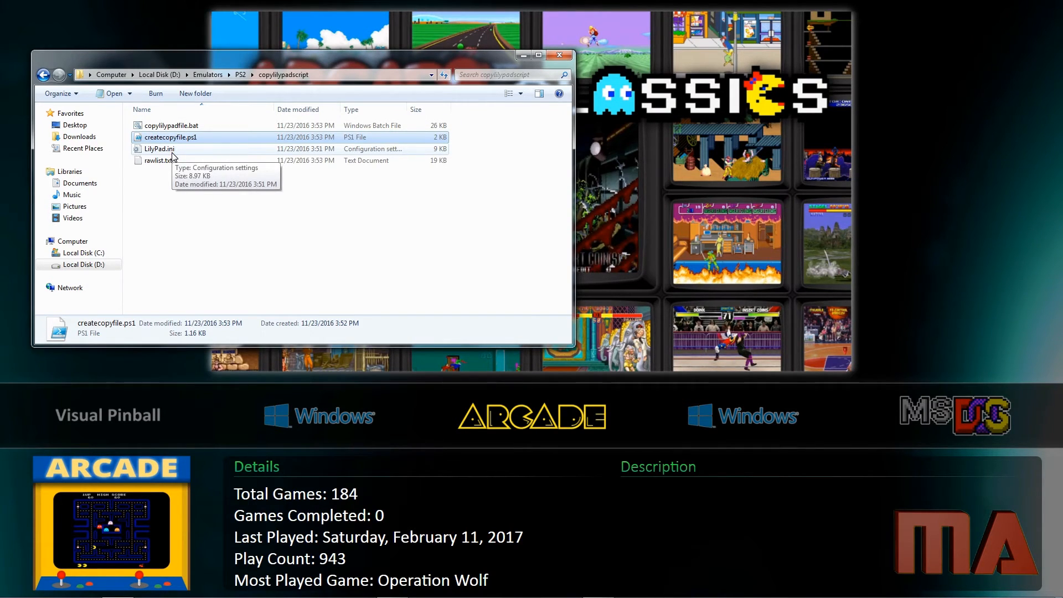
- Open copylilypadfile.bat for editing, examine its xcopy lines that copy LilyPad.ini into each game's configs folder, and close it
right_click(183, 123)
left_click(205, 141)
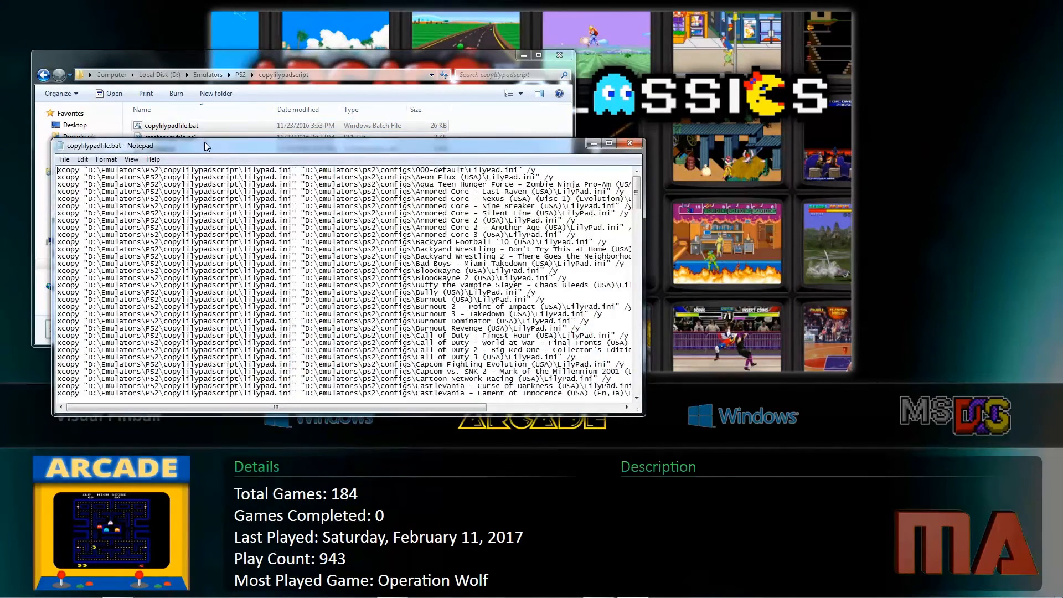
double_click(462, 145)
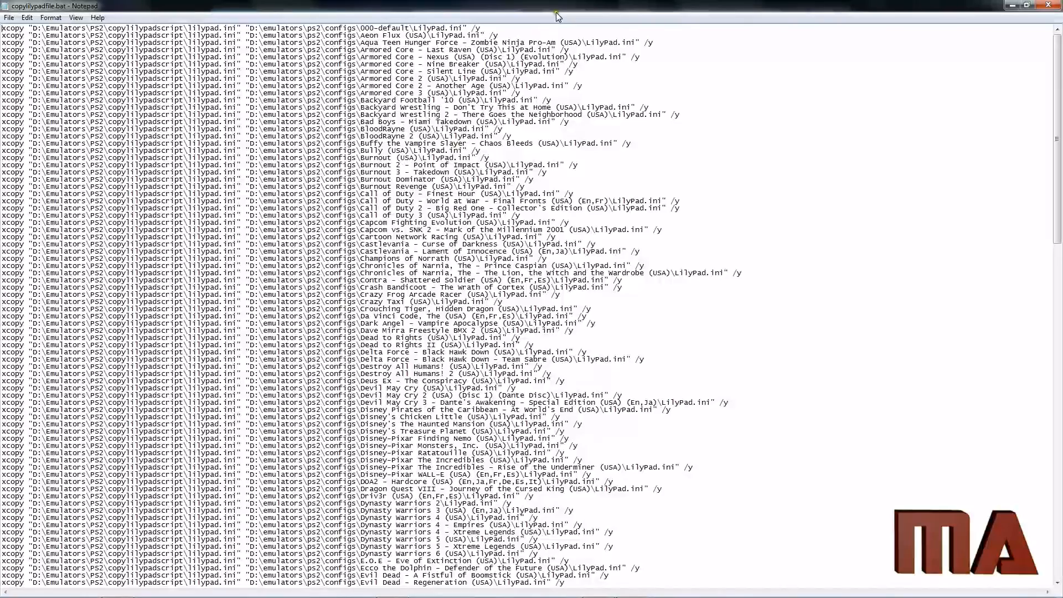
left_click(1045, 5)
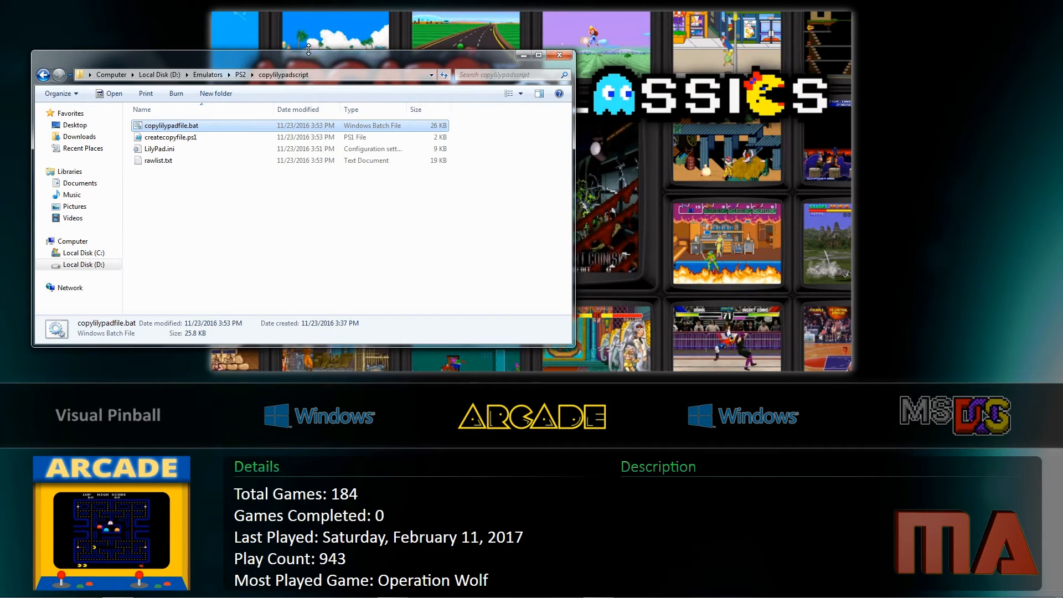
- Leave the Big Box view, minimize the Debut video capture window and switch to the LaunchBox desktop application
key("alt+Tab")
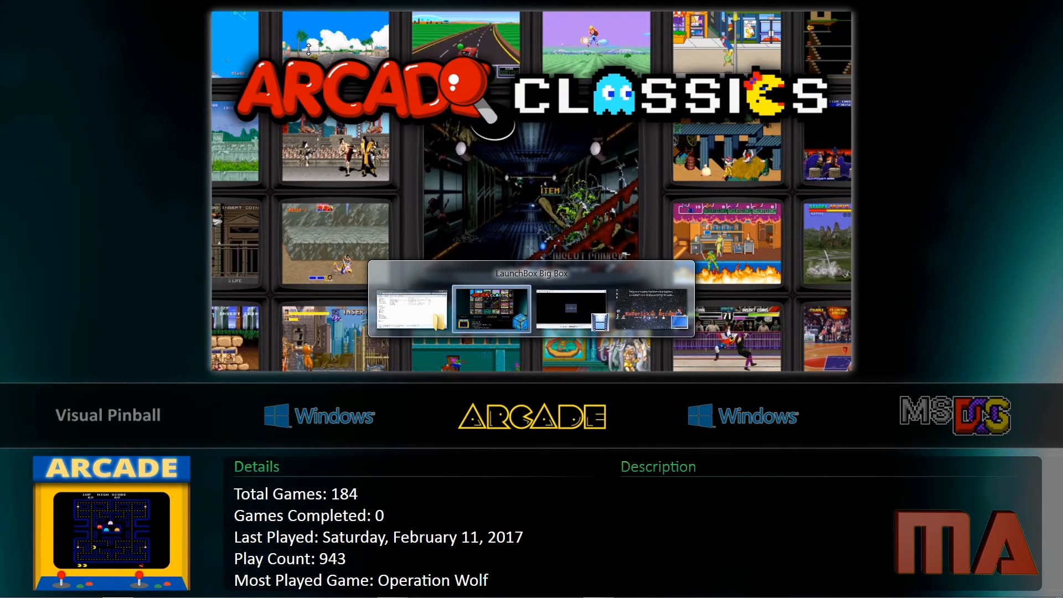
key("alt+Tab")
key("alt+Tab")
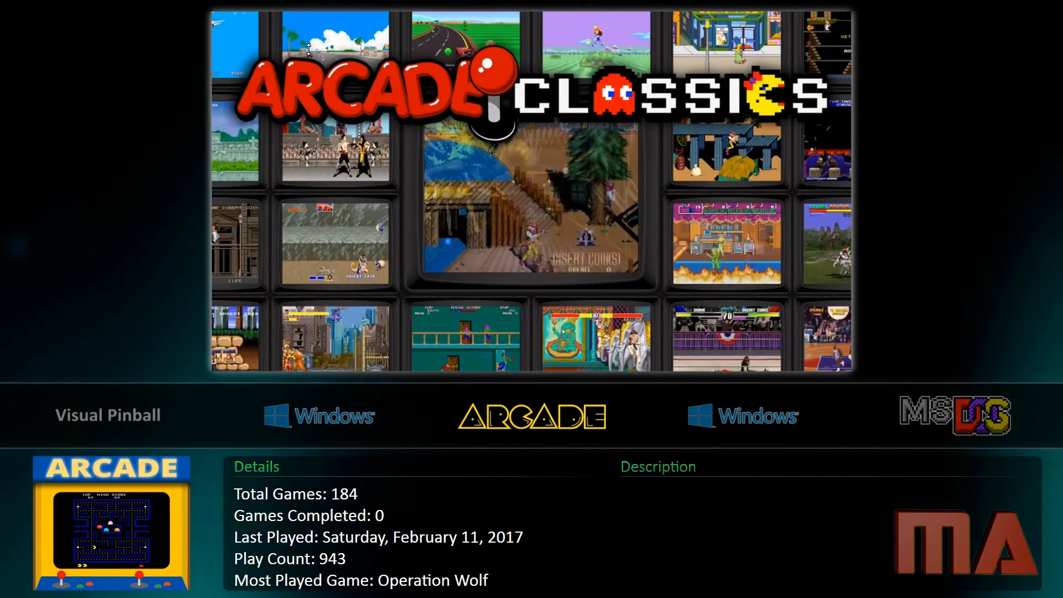
key("alt+Tab")
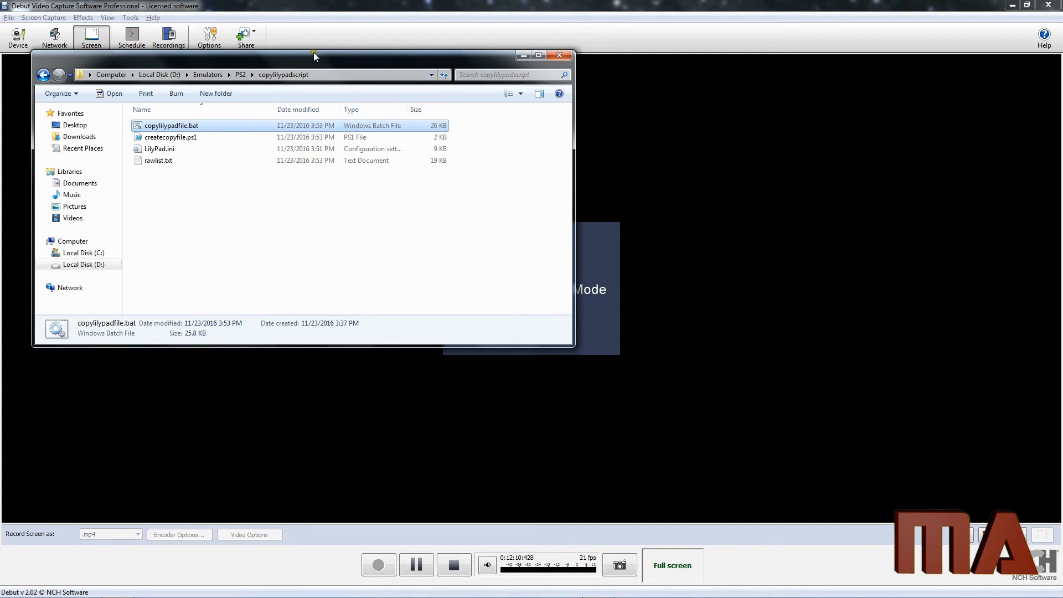
left_click(1013, 5)
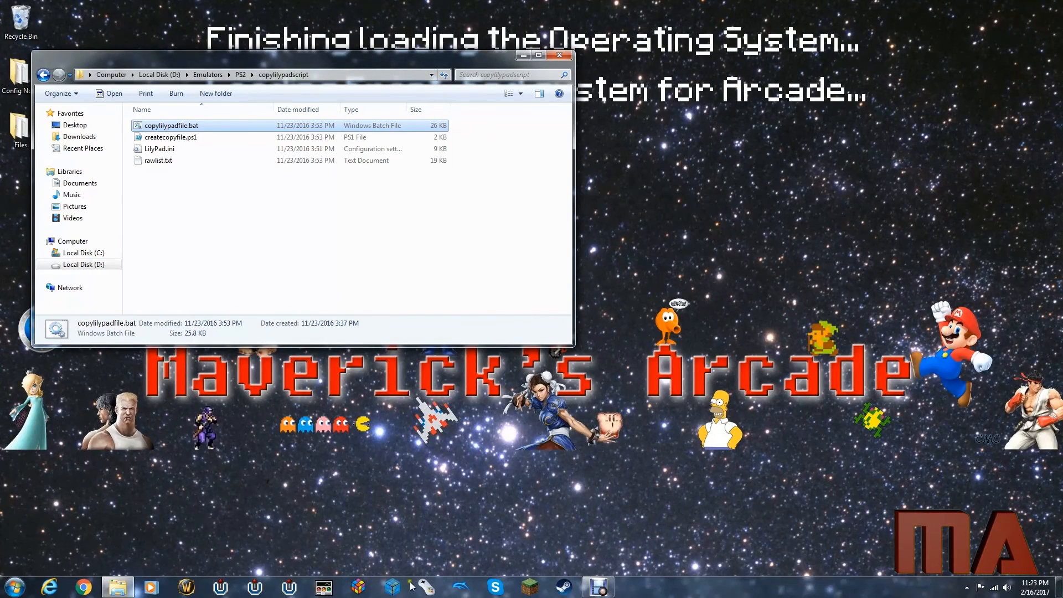
left_click(359, 587)
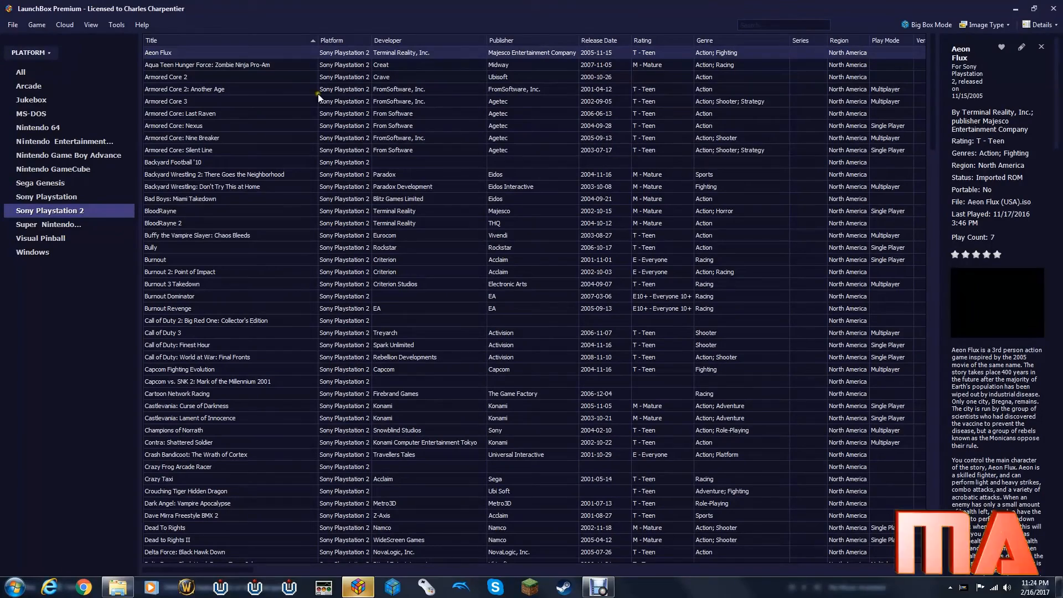
- Open the PCSX2 entry from LaunchBox's emulator management list for editing
left_click(115, 28)
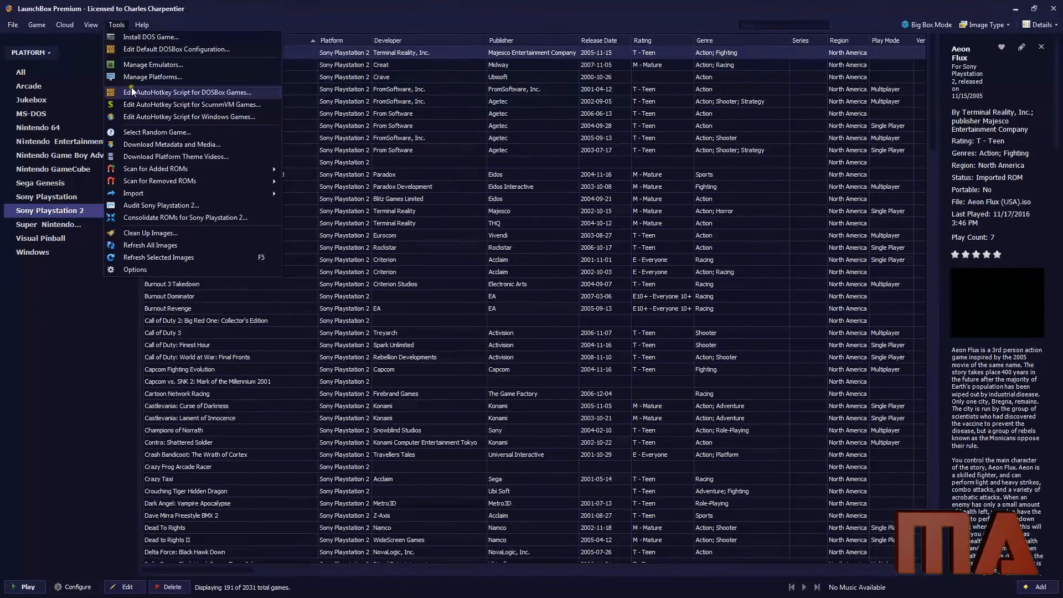
left_click(143, 68)
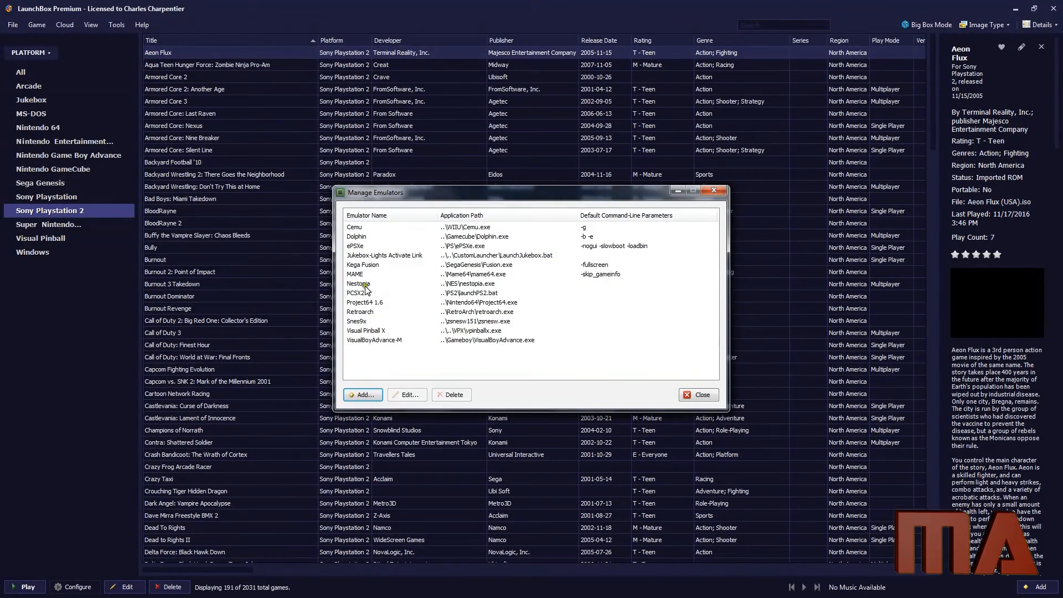
left_click(361, 294)
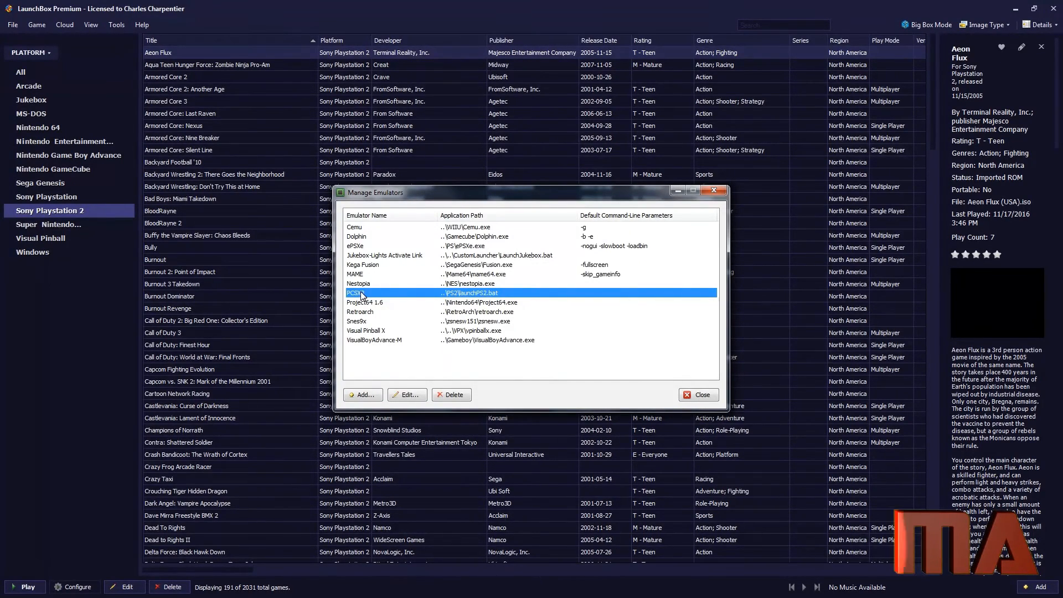
double_click(361, 294)
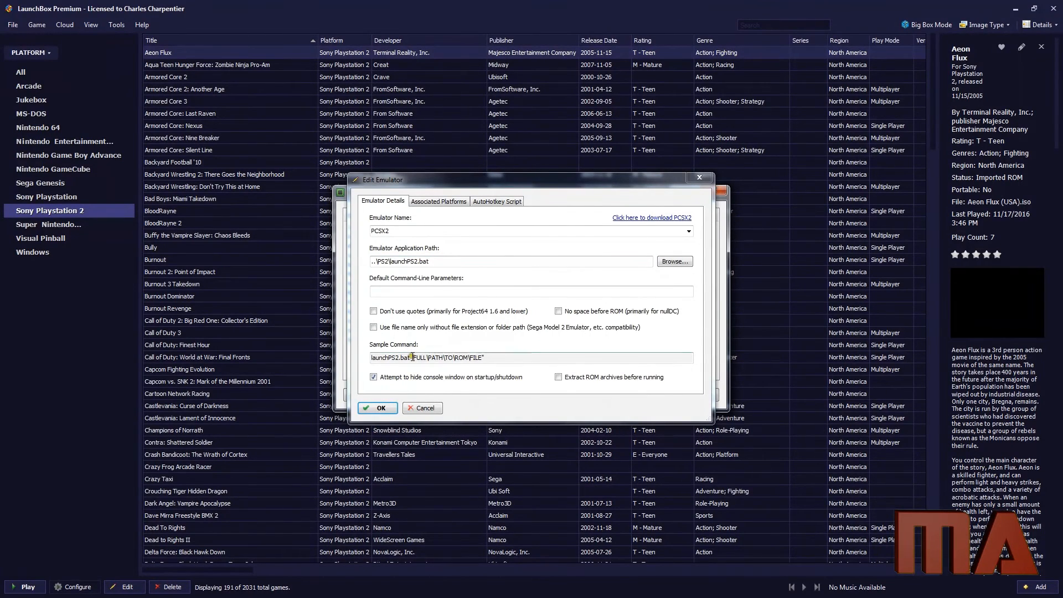
- Examine the quoted ROM path in PCSX2's launchPS2.bat sample command, then cancel the edit and close the emulator list
left_click_drag(413, 357, 476, 355)
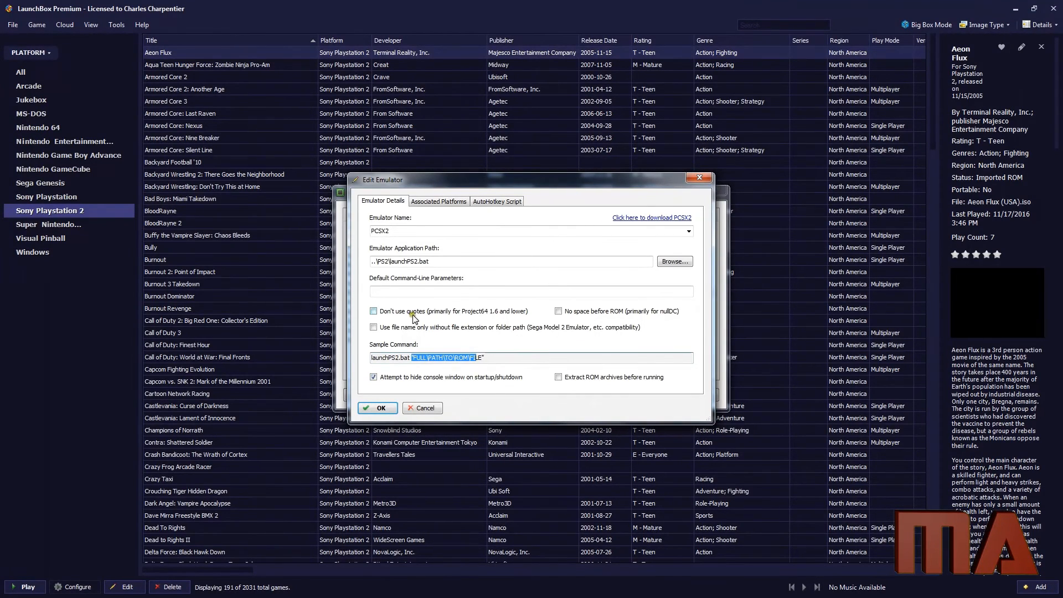
left_click(484, 358)
left_click_drag(485, 358, 411, 366)
left_click(423, 408)
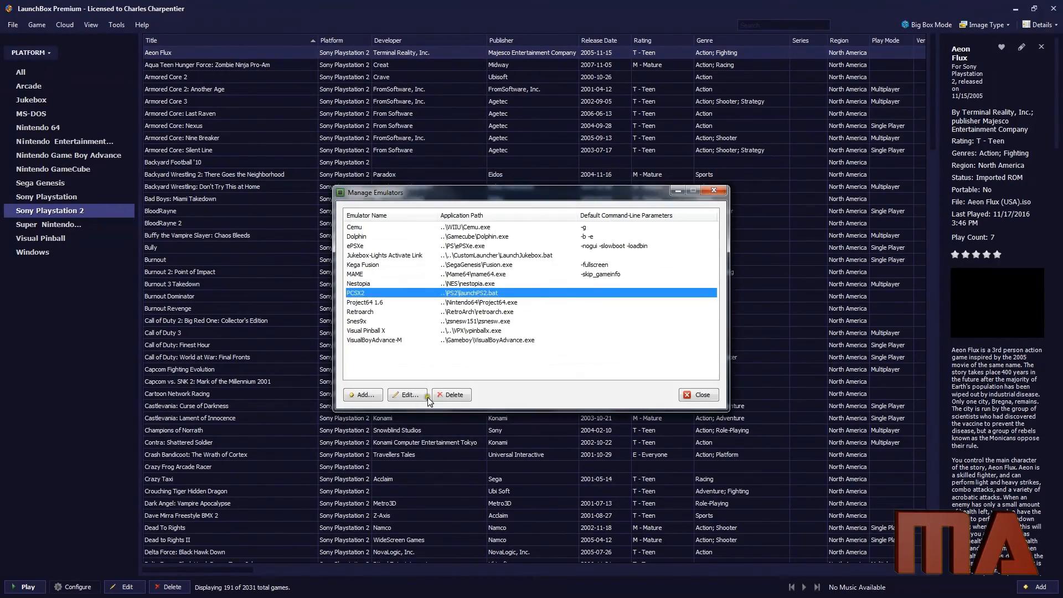
left_click(697, 395)
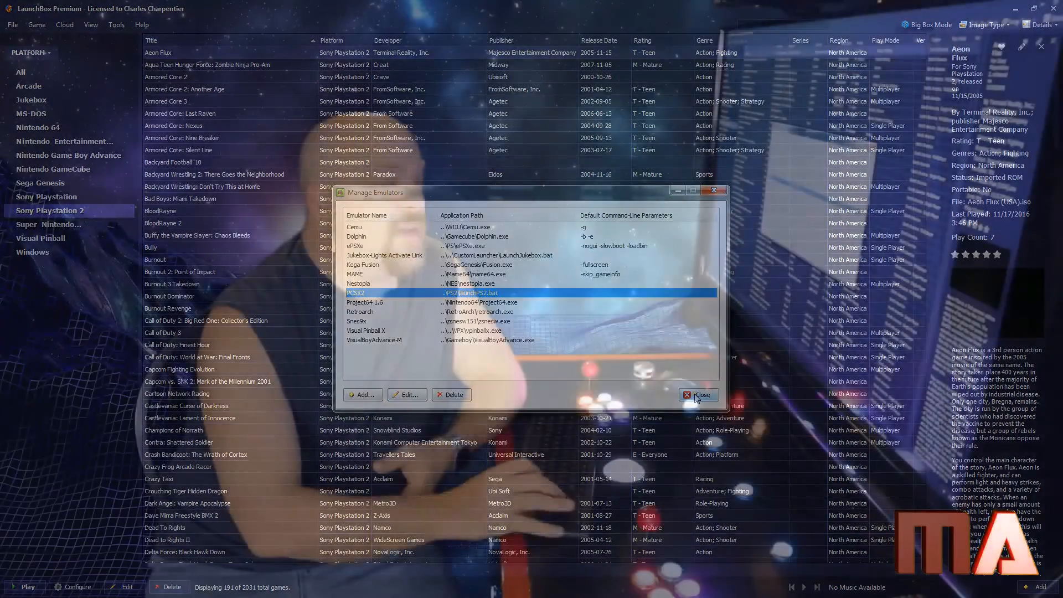